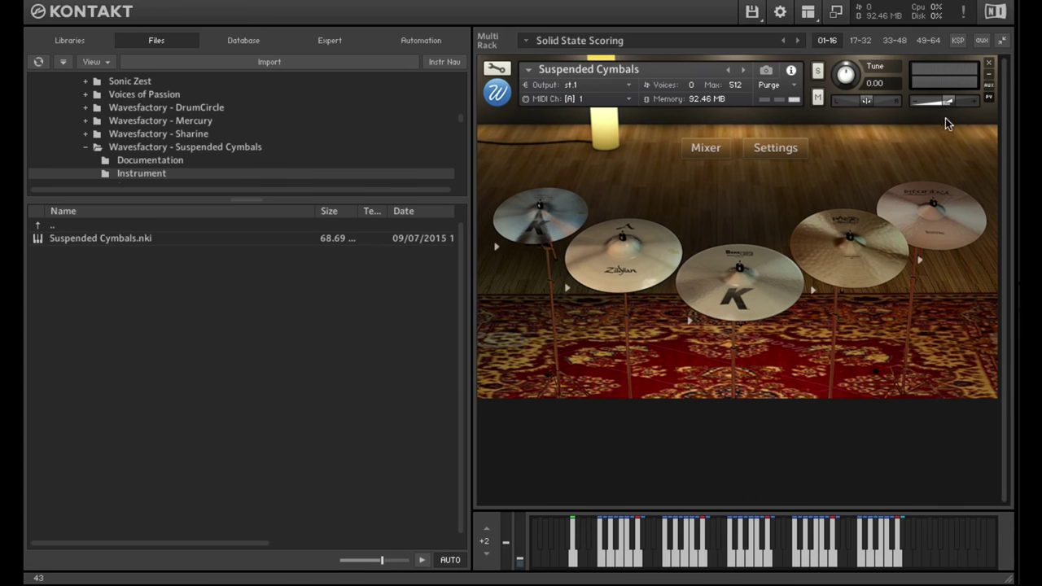
left_click(663, 562)
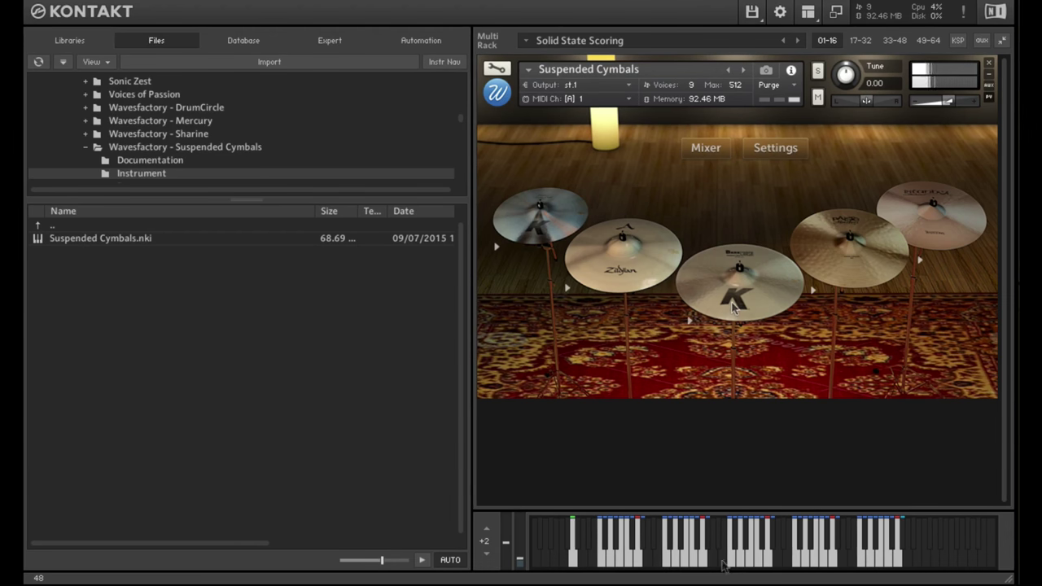
left_click(730, 561)
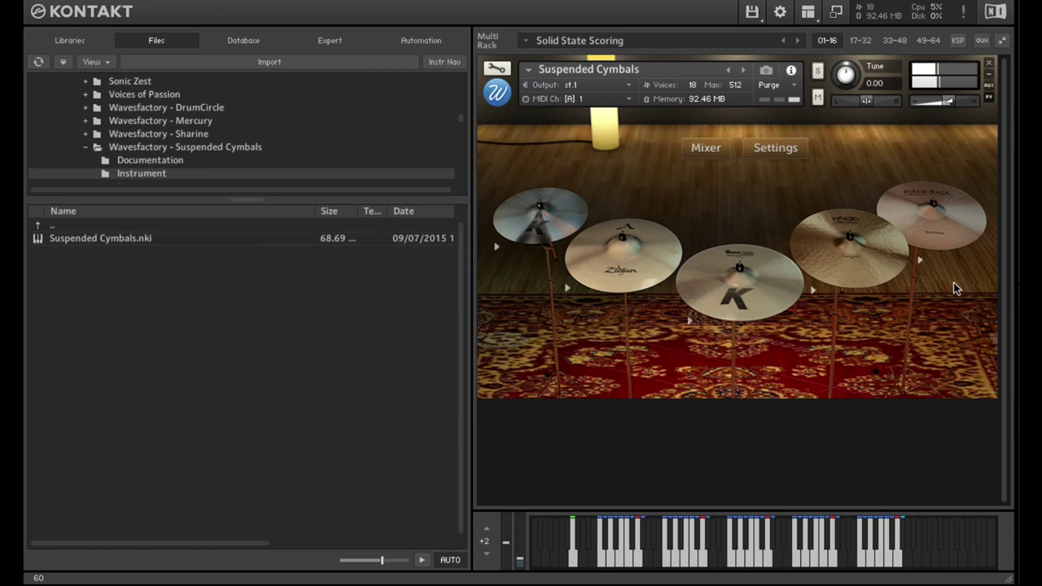
left_click(795, 562)
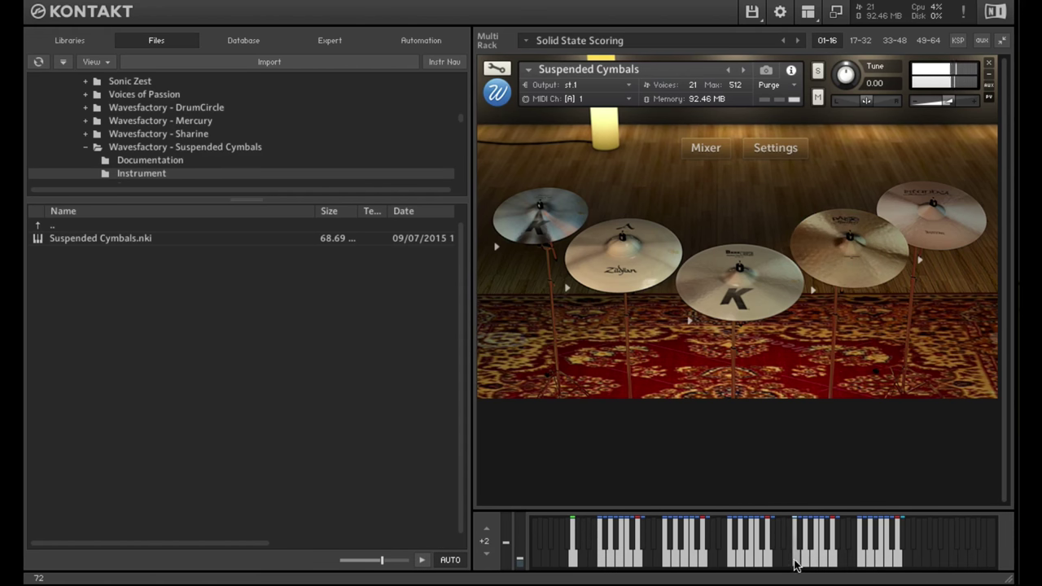
left_click(798, 561)
left_click(803, 562)
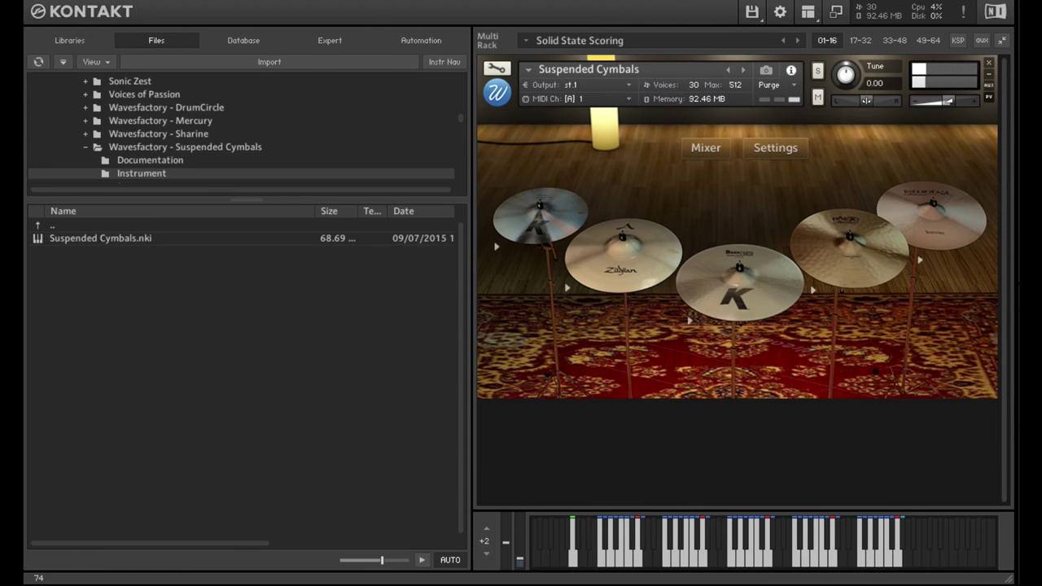
left_click(863, 561)
left_click(629, 561)
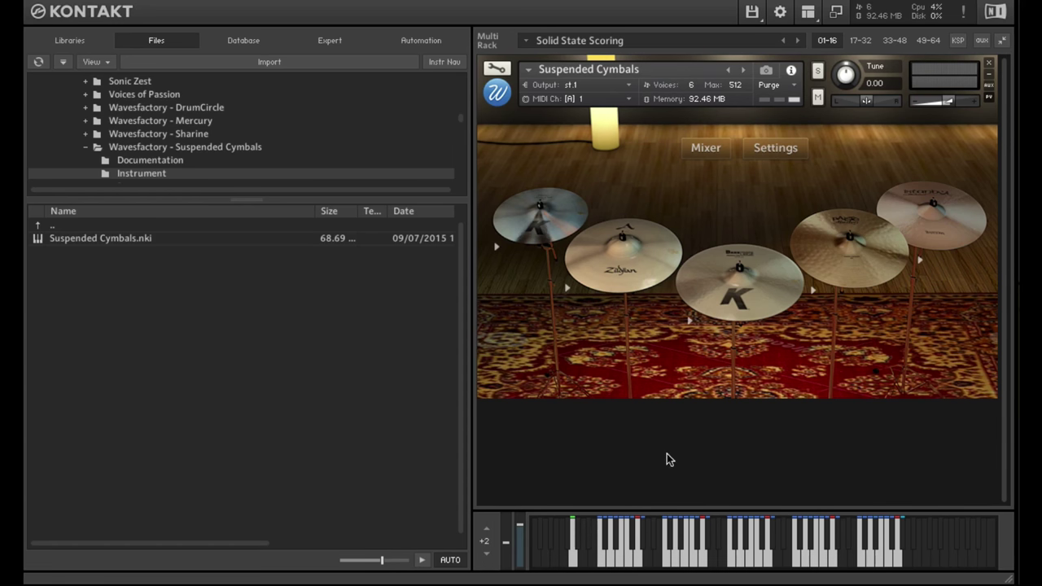
left_click(600, 565)
left_click(600, 565)
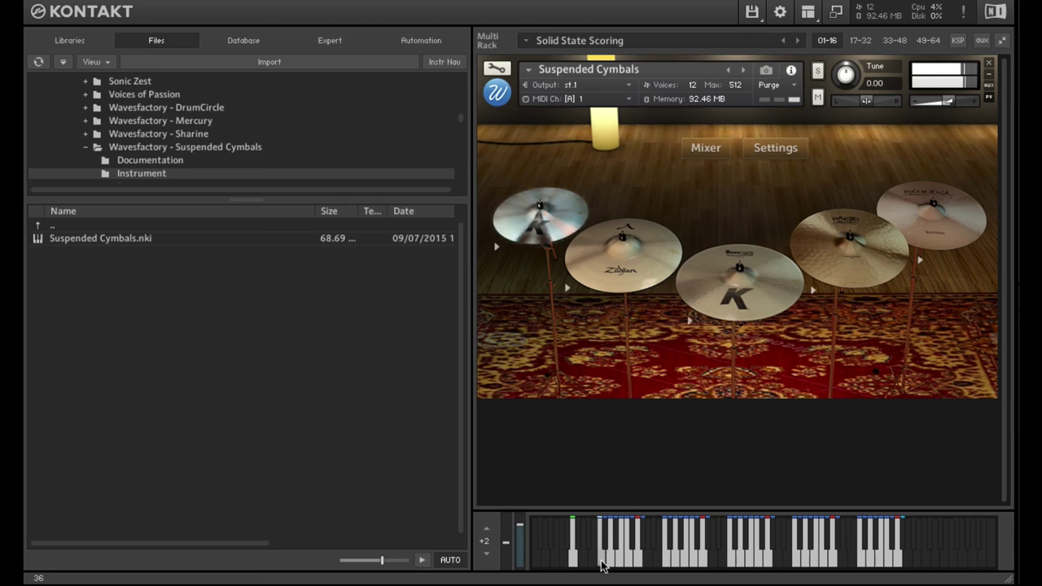
left_click(608, 560)
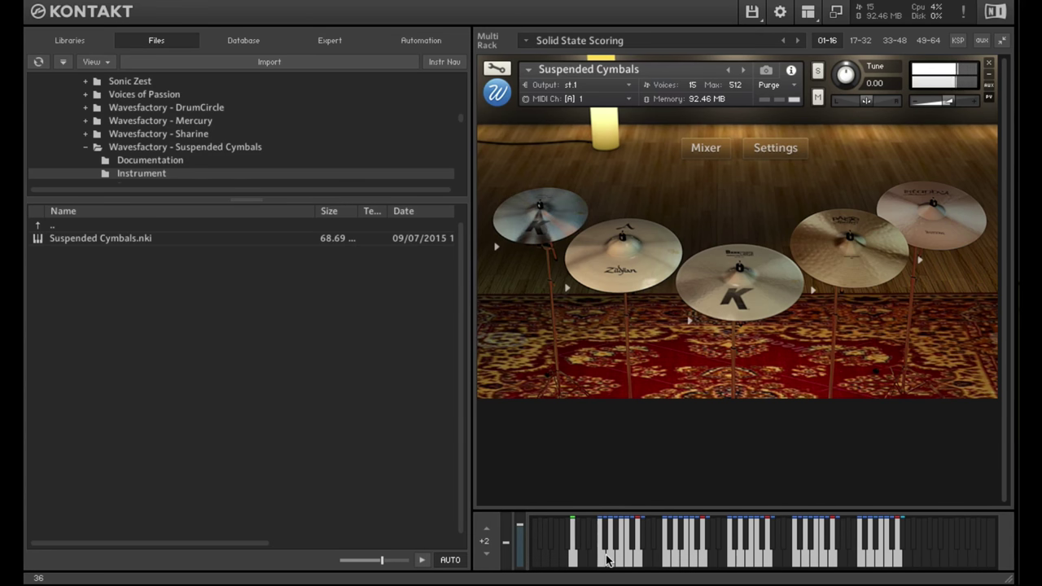
left_click(610, 561)
left_click(611, 561)
left_click(611, 561)
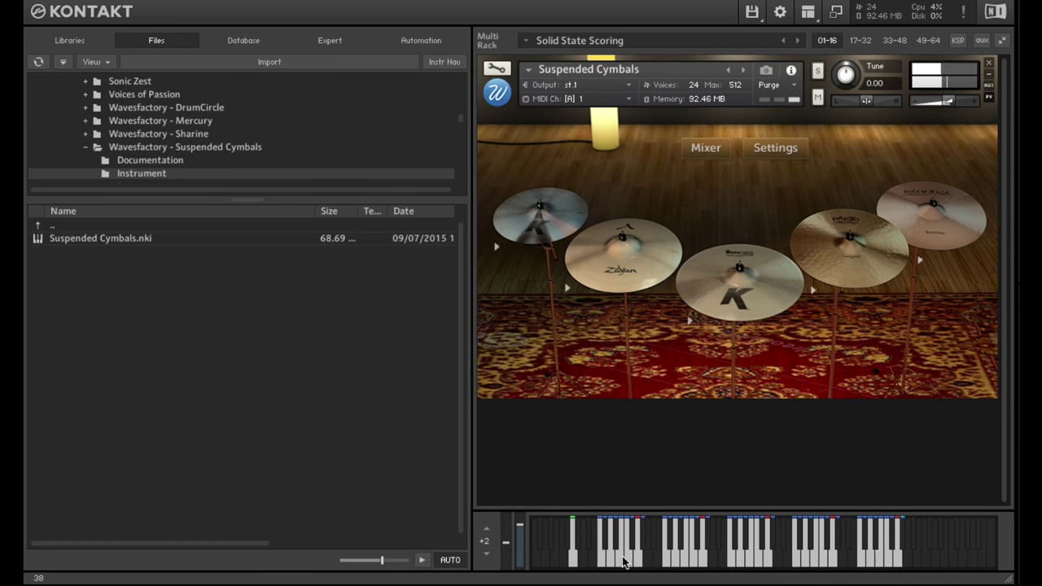
left_click(619, 562)
left_click(619, 562)
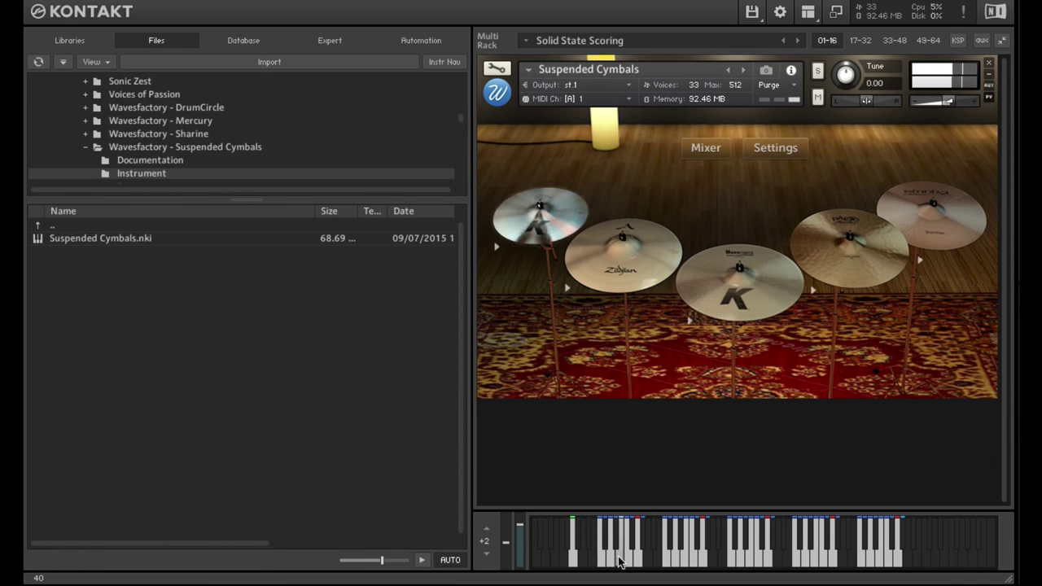
left_click(619, 562)
left_click(624, 562)
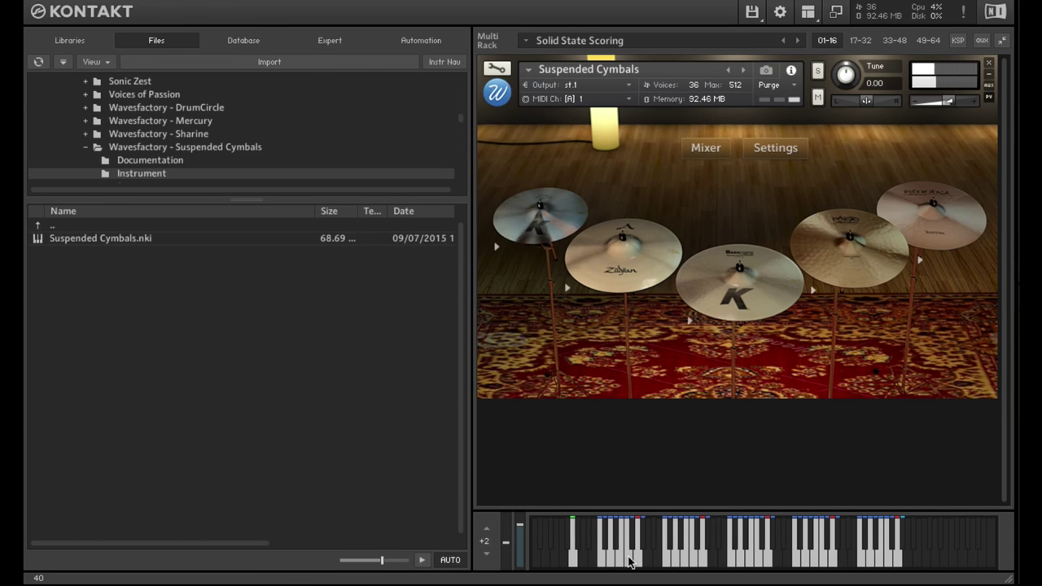
left_click(628, 561)
left_click(628, 562)
left_click(629, 562)
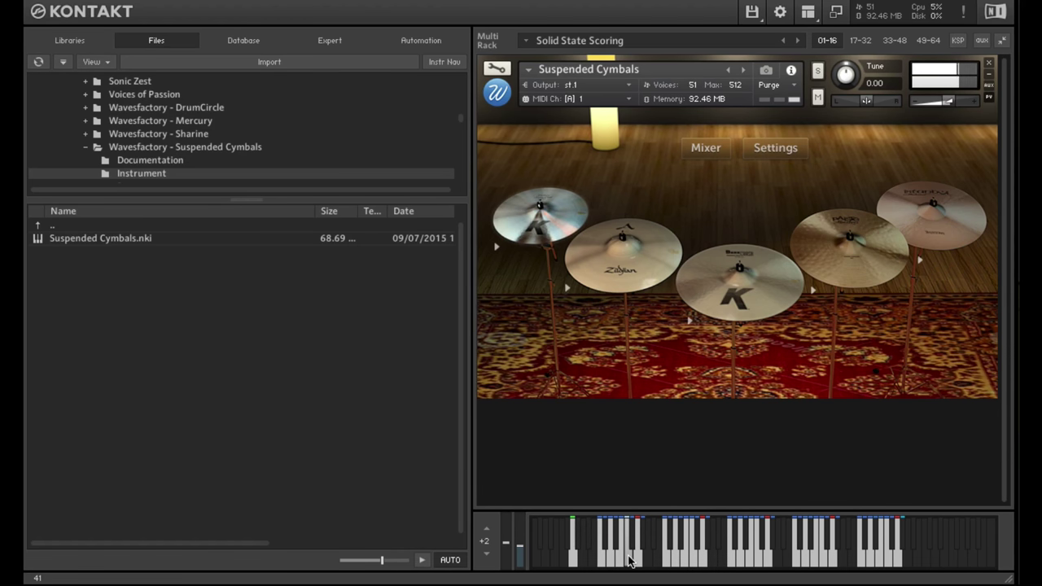
left_click(629, 560)
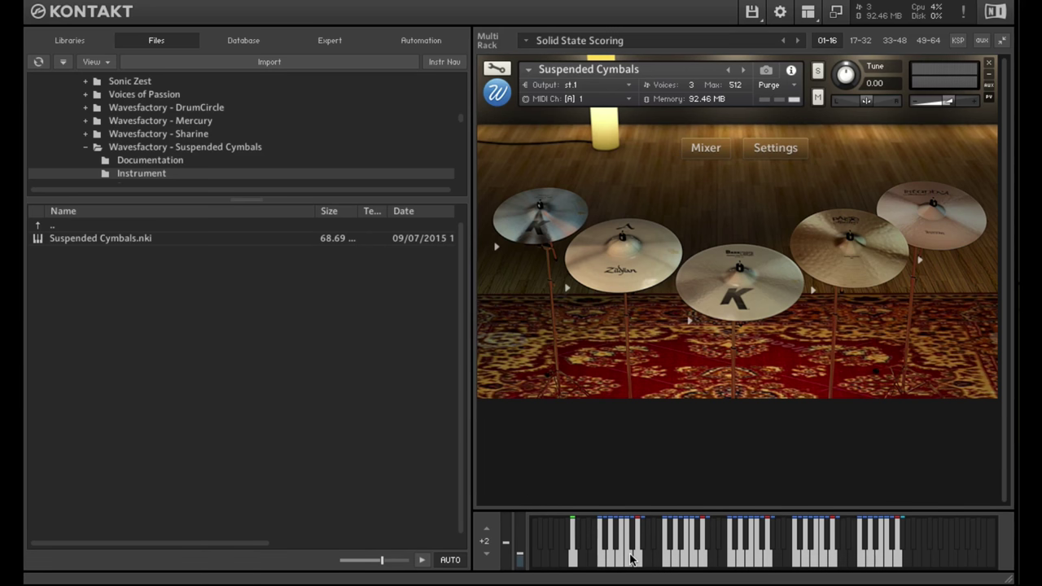
left_click(633, 558)
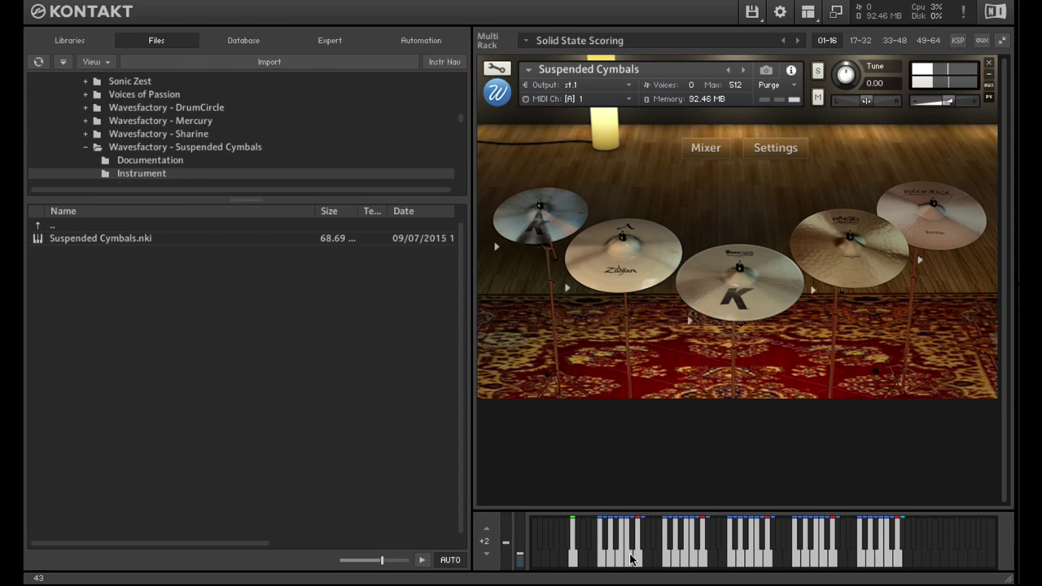
left_click(635, 560)
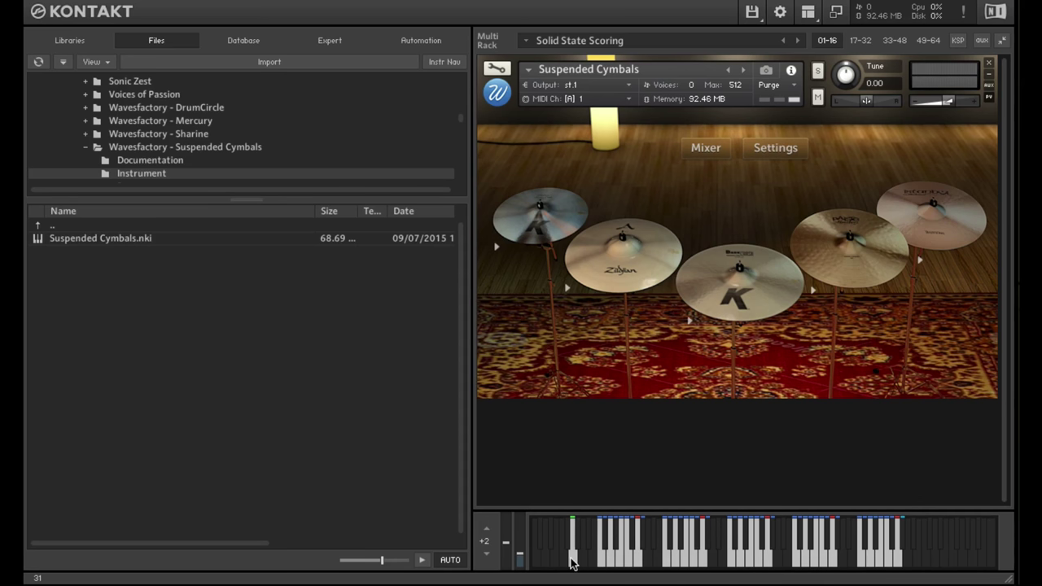
Step: Open the mic mixer, lower the close mics to about -28 dB and turn the far mics down
left_click(706, 147)
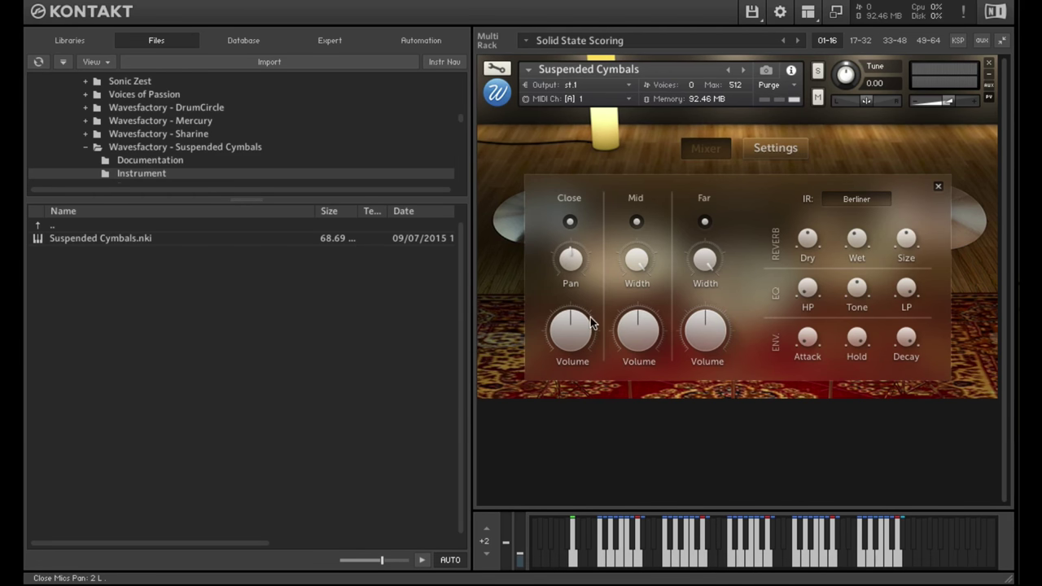
left_click_drag(588, 318, 622, 302)
left_click_drag(705, 336, 651, 422)
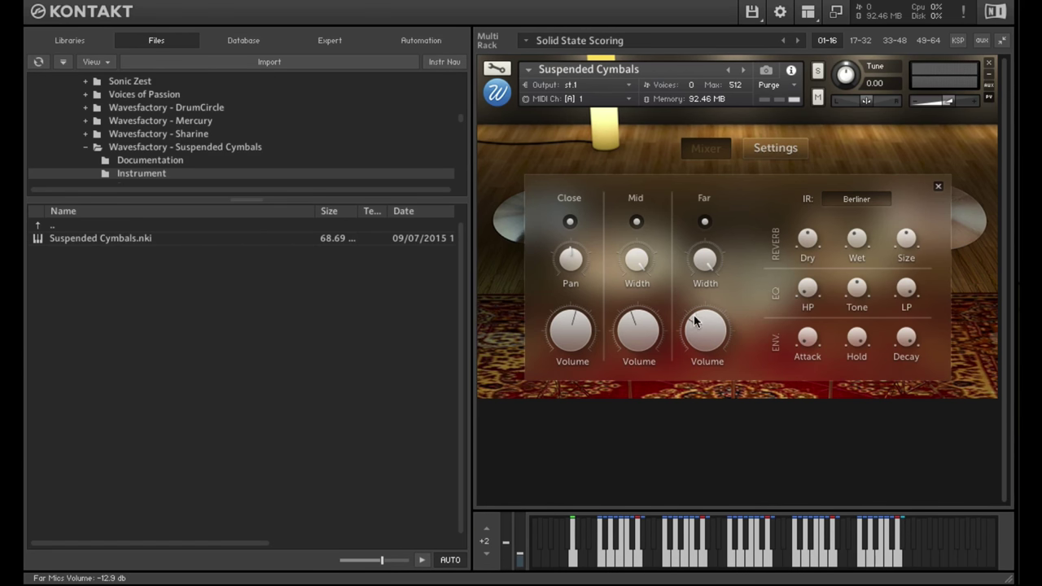
left_click_drag(699, 323, 696, 420)
Step: Audition the cymbals, raise the far mics to 1.4 dB, and play notes to check the mix
left_click(620, 541)
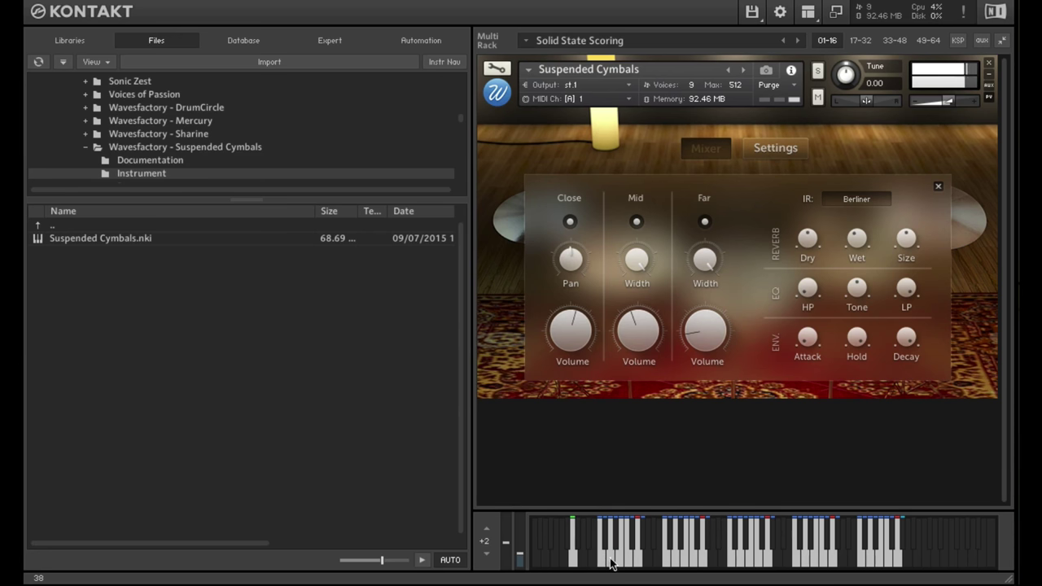
left_click(601, 555)
left_click(606, 554)
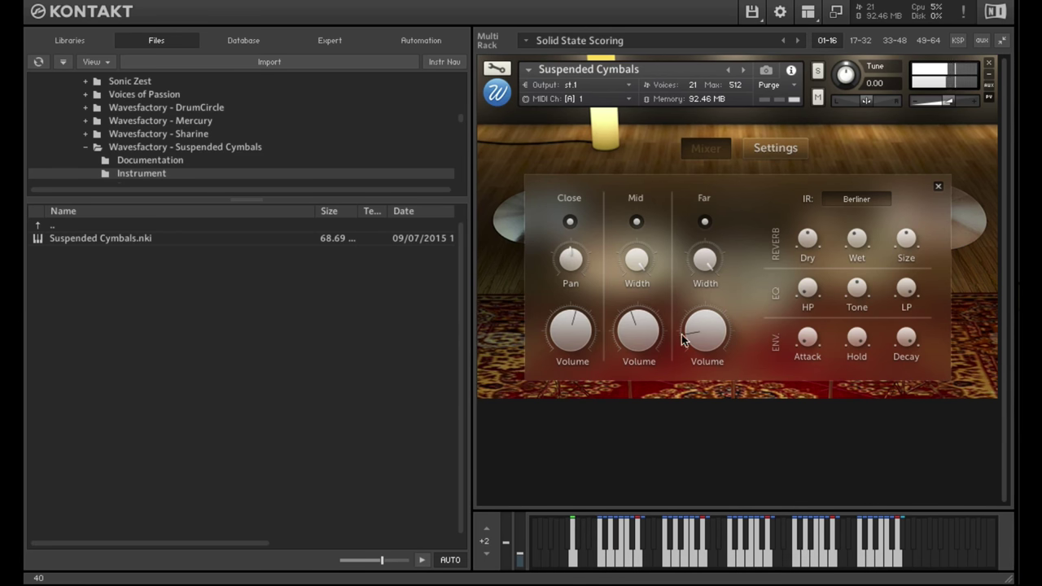
left_click_drag(682, 334, 794, 122)
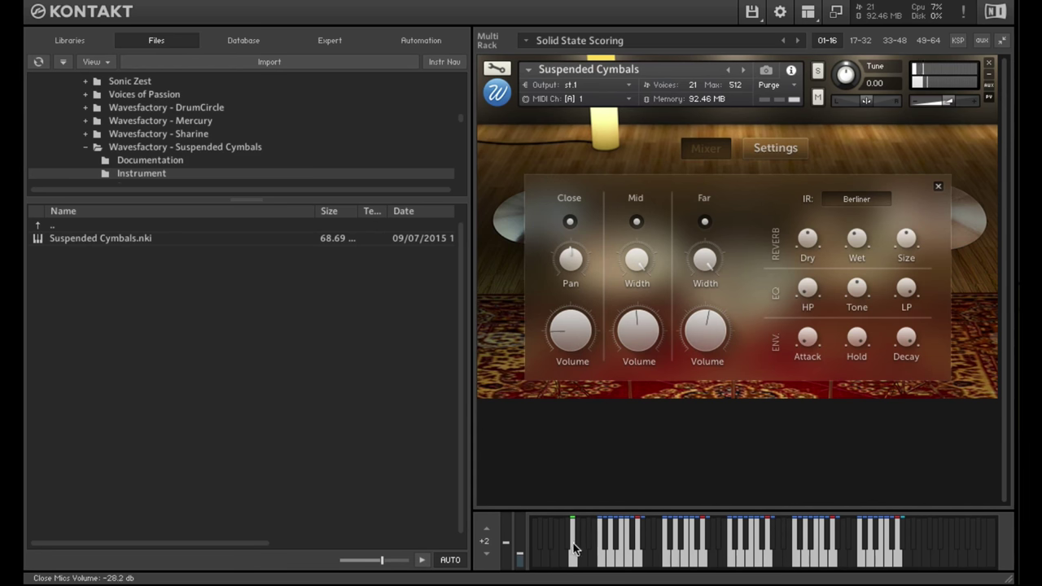
left_click(605, 556)
left_click(678, 570)
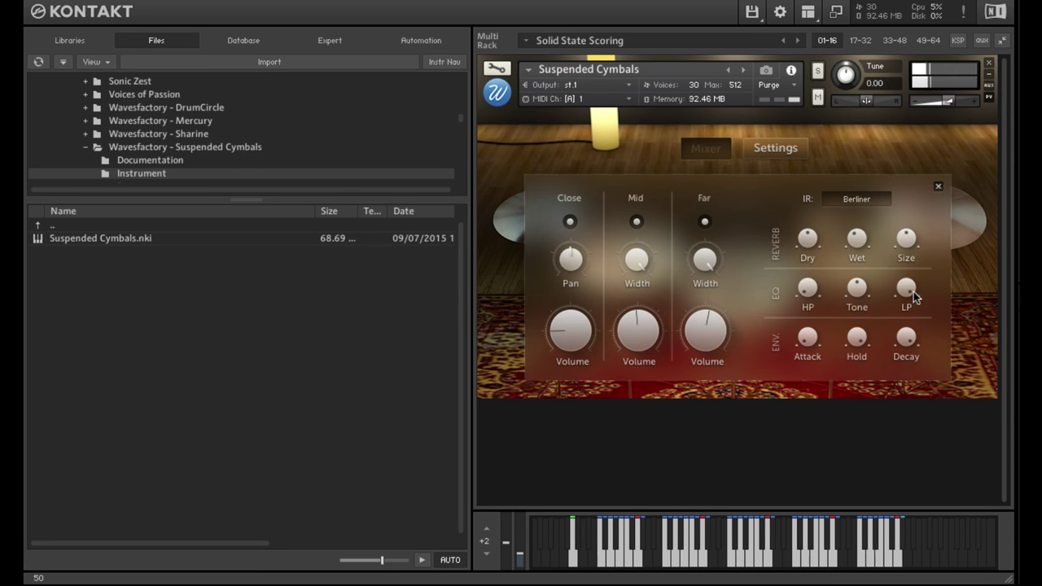
Step: Pick Echo as the reverb impulse response and audition the cymbals with it
left_click(863, 203)
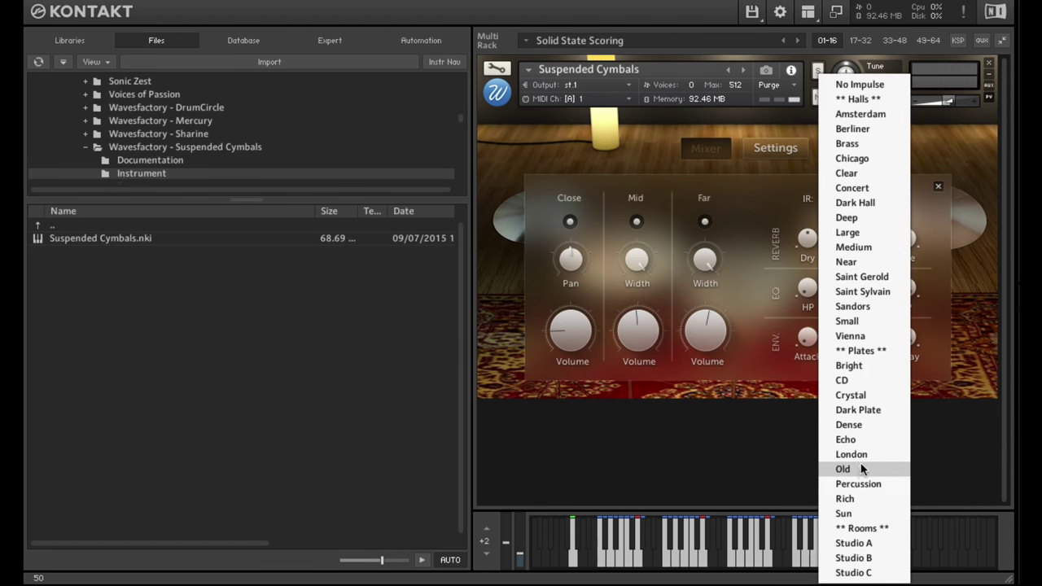
left_click(869, 439)
left_click(816, 564)
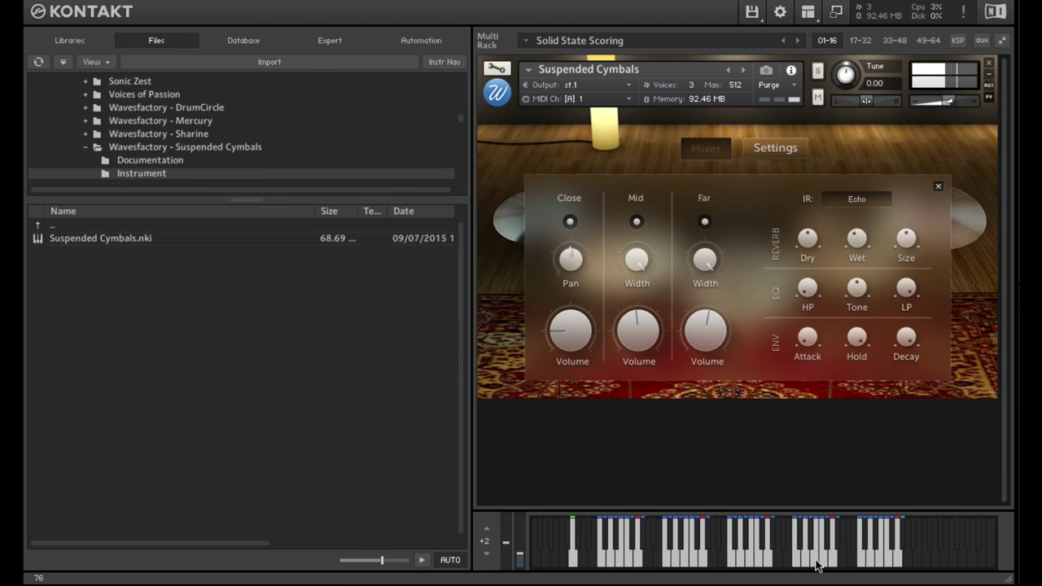
left_click(762, 558)
left_click(745, 558)
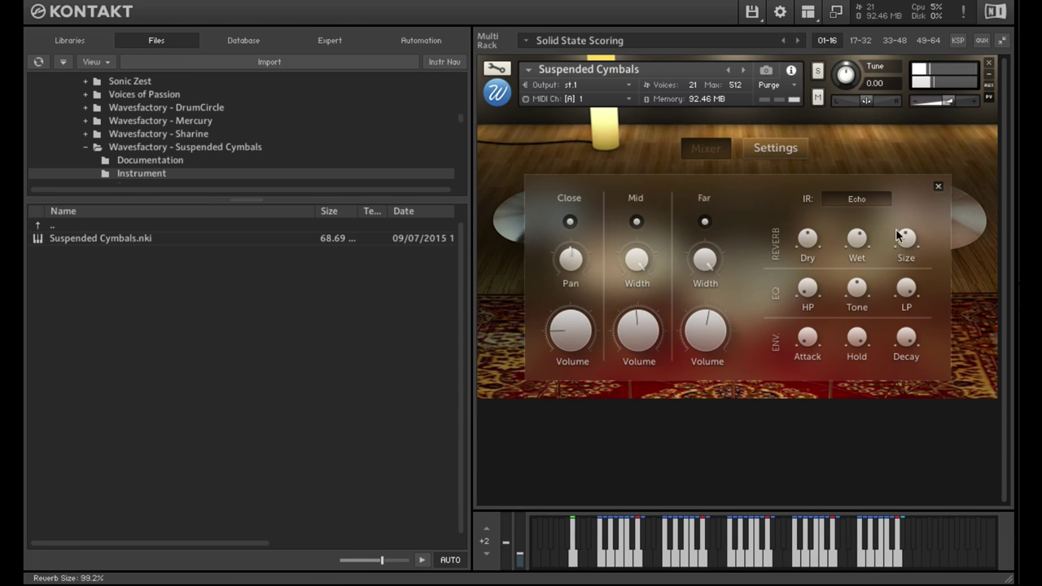
Step: Try the Dark Hall impulse, settle on Saint Sylvain after auditioning, and close the mixer
left_click(856, 199)
left_click(850, 198)
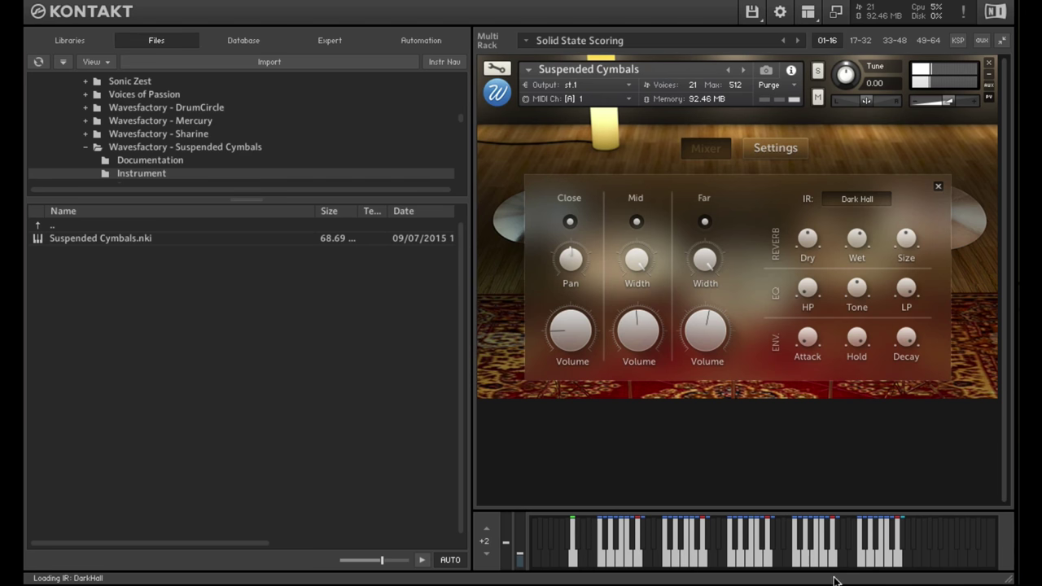
left_click(809, 555)
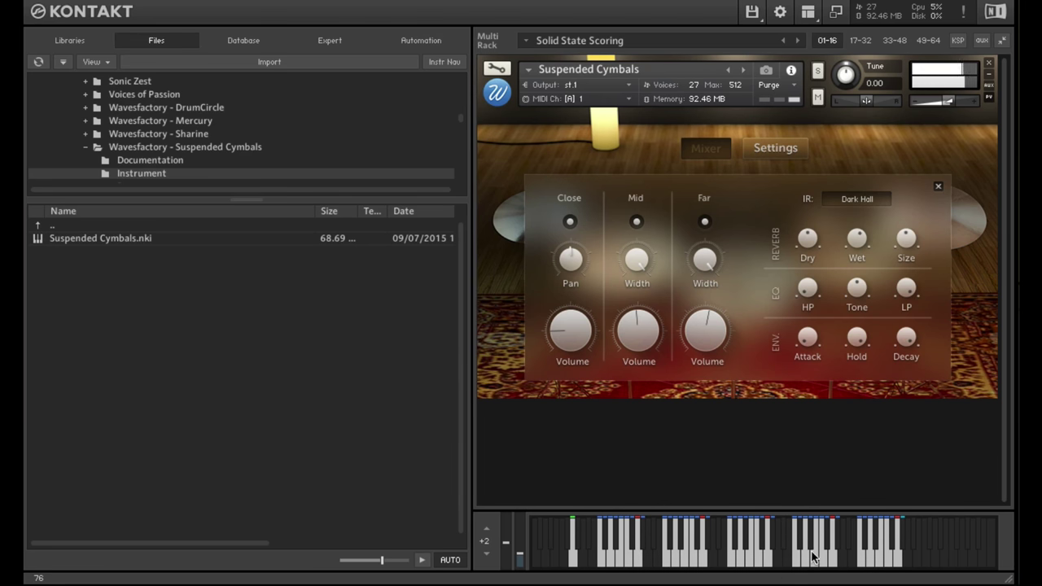
left_click(859, 199)
left_click(867, 291)
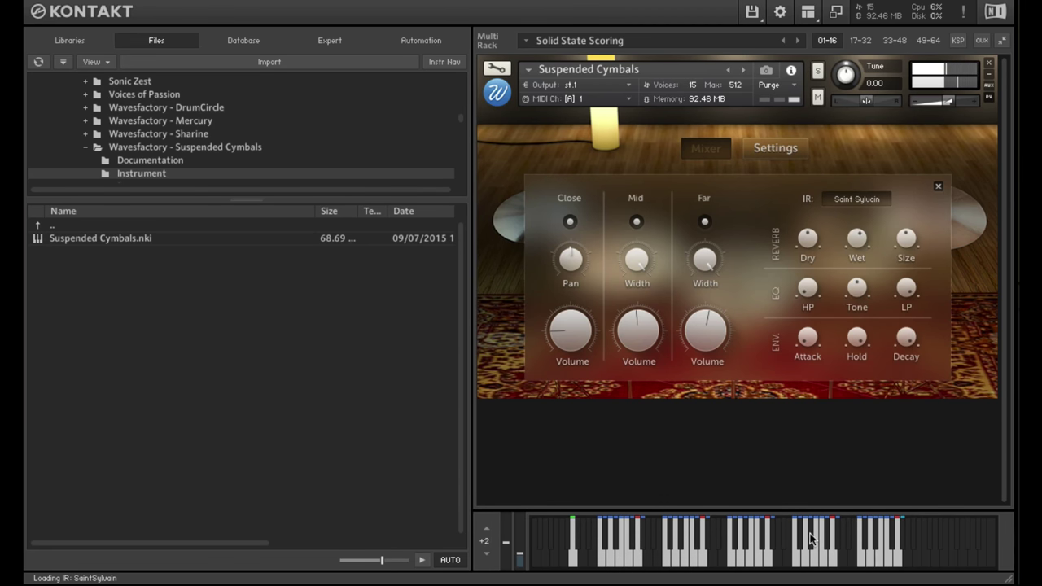
left_click(808, 555)
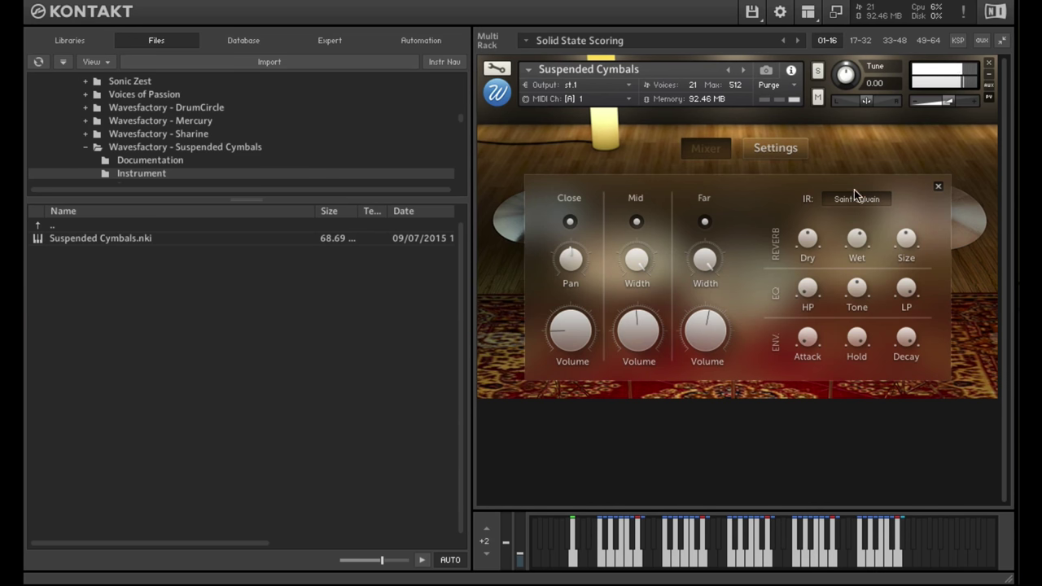
left_click(937, 188)
Step: Open the cymbal settings, adjust RR Amount, drop Muffling Time to its minimum, and audition
left_click(776, 148)
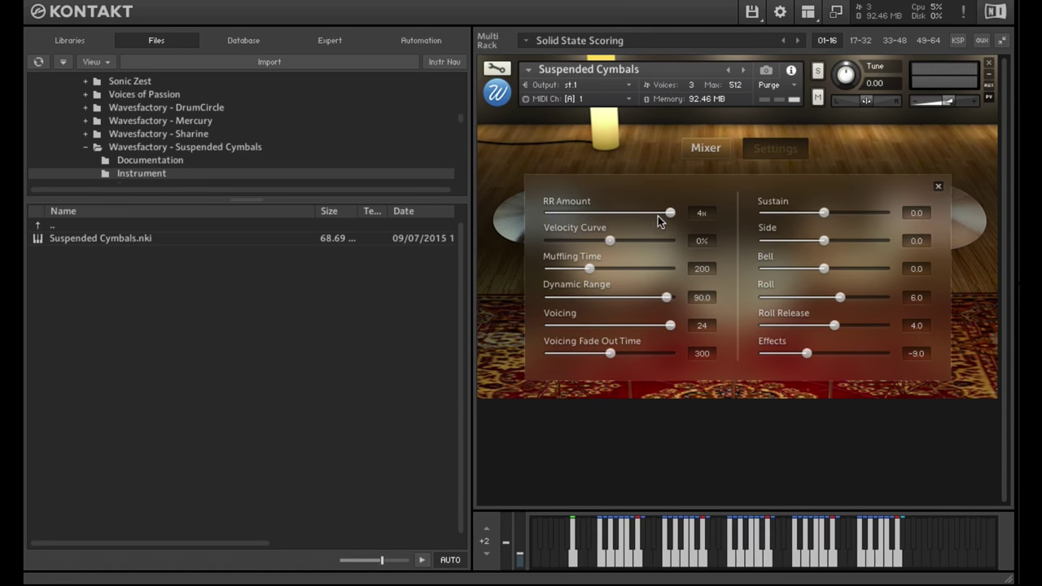
mouse_move(658, 216)
left_mouse_down()
mouse_move(529, 209)
mouse_move(668, 212)
left_mouse_up()
left_click_drag(587, 269, 516, 285)
left_click(615, 562)
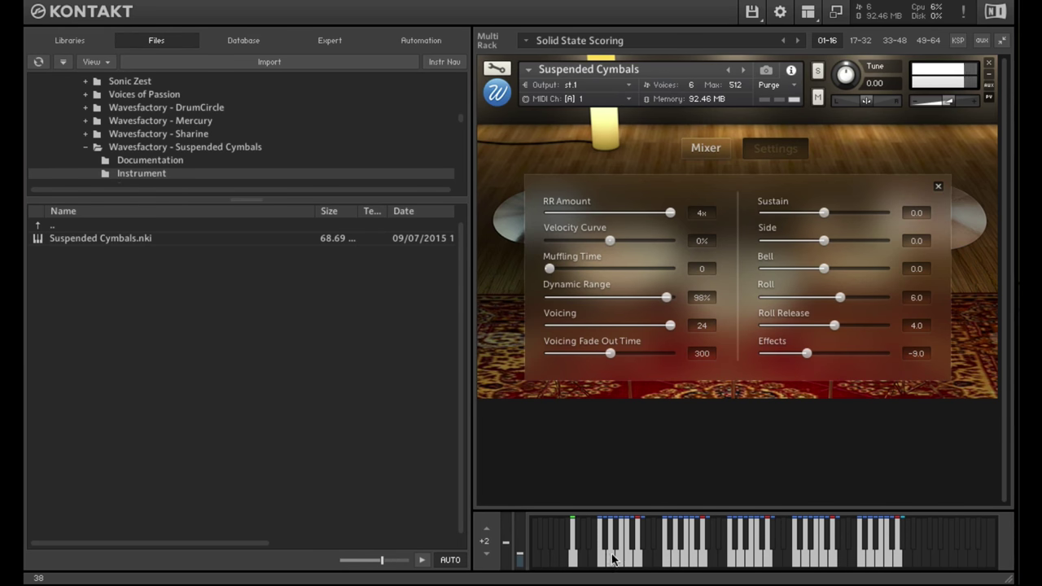
left_click(634, 560)
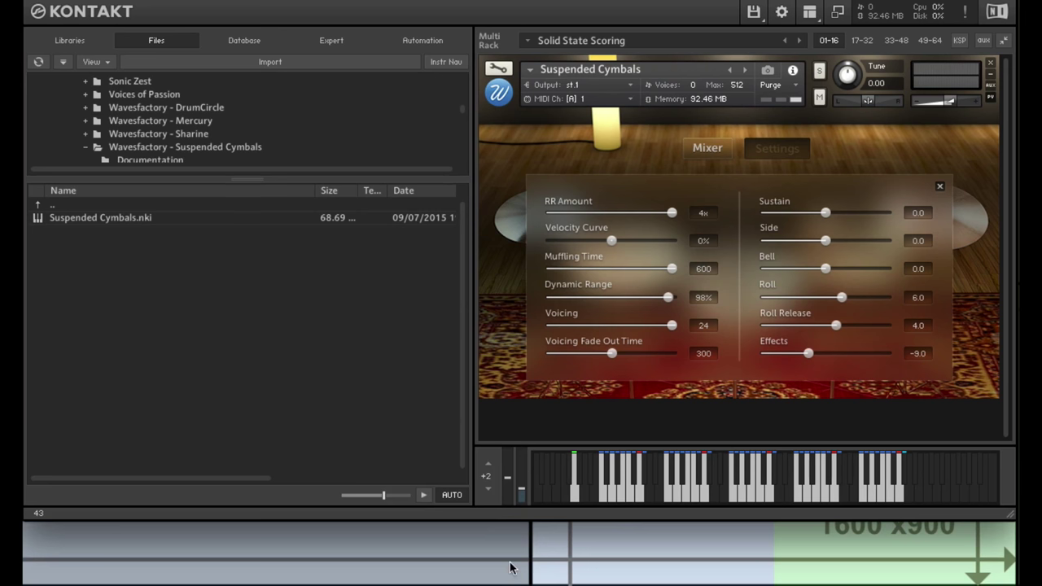
left_click(612, 487)
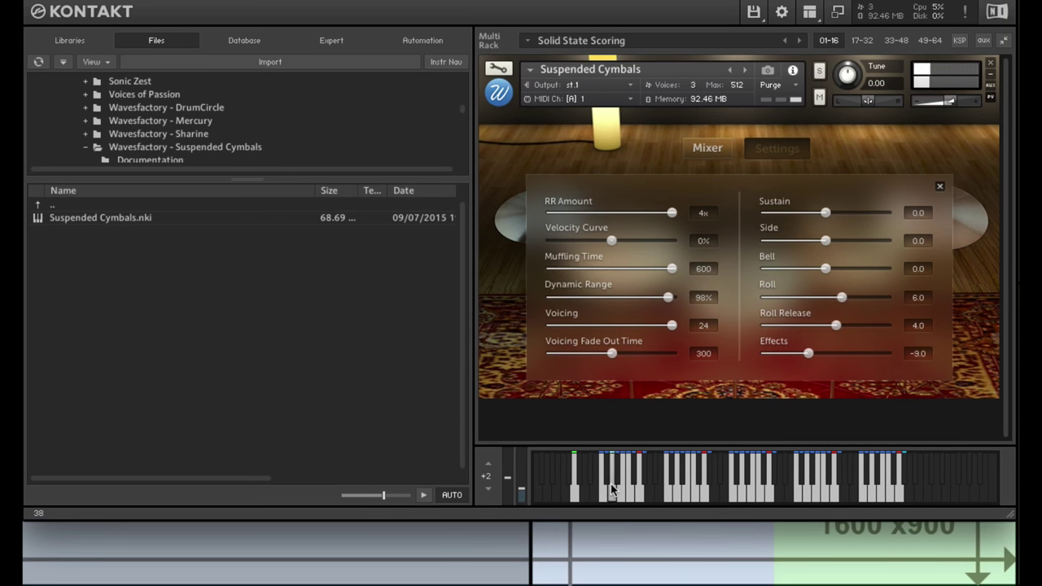
left_click(639, 493)
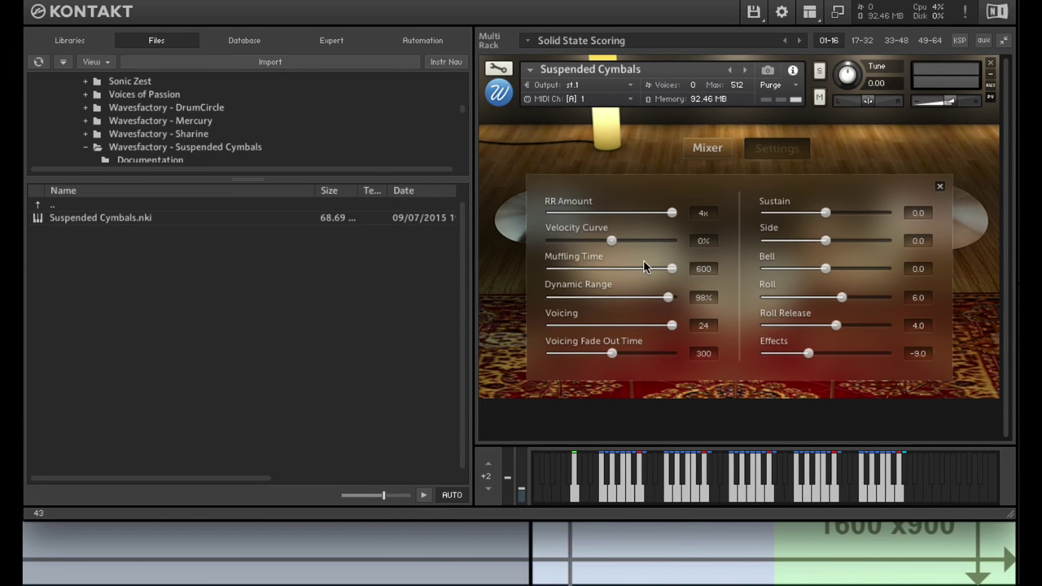
Step: Set Sustain to 2.6, Side to 3.8, Roll Release to 7.3 and Effects to -9.7
left_click_drag(666, 298, 662, 325)
left_click_drag(825, 246, 844, 245)
left_click_drag(835, 325, 810, 359)
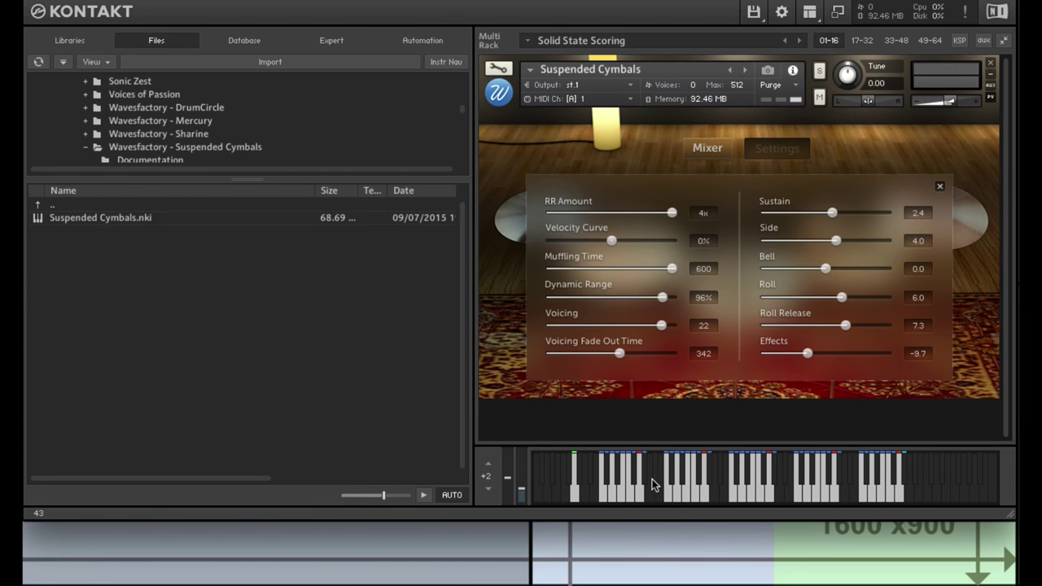
Step: Play several cymbal notes to audition the new settings
left_click(606, 479)
left_click(634, 480)
left_click(634, 481)
left_click(633, 481)
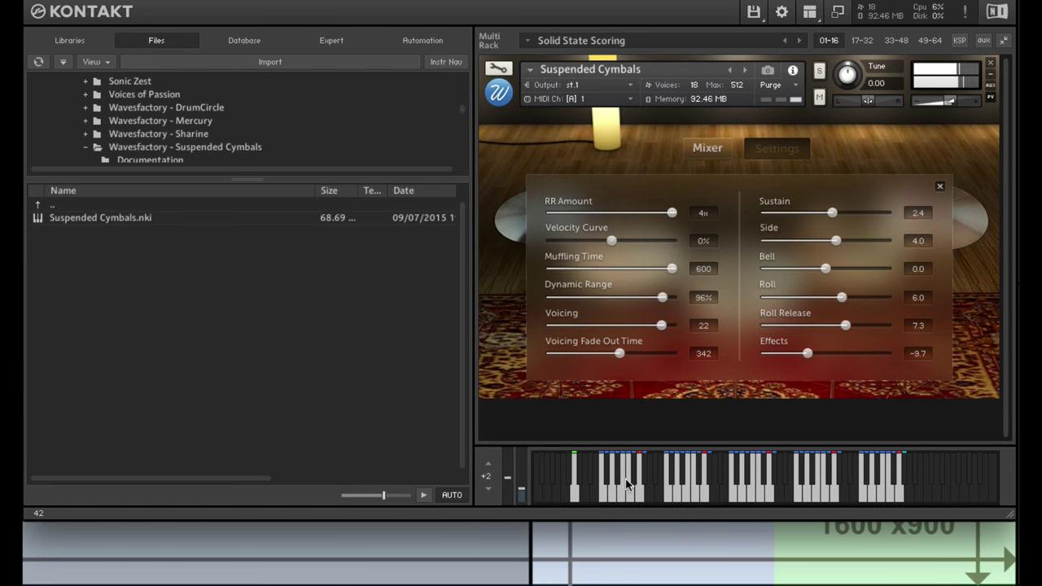
left_click(639, 500)
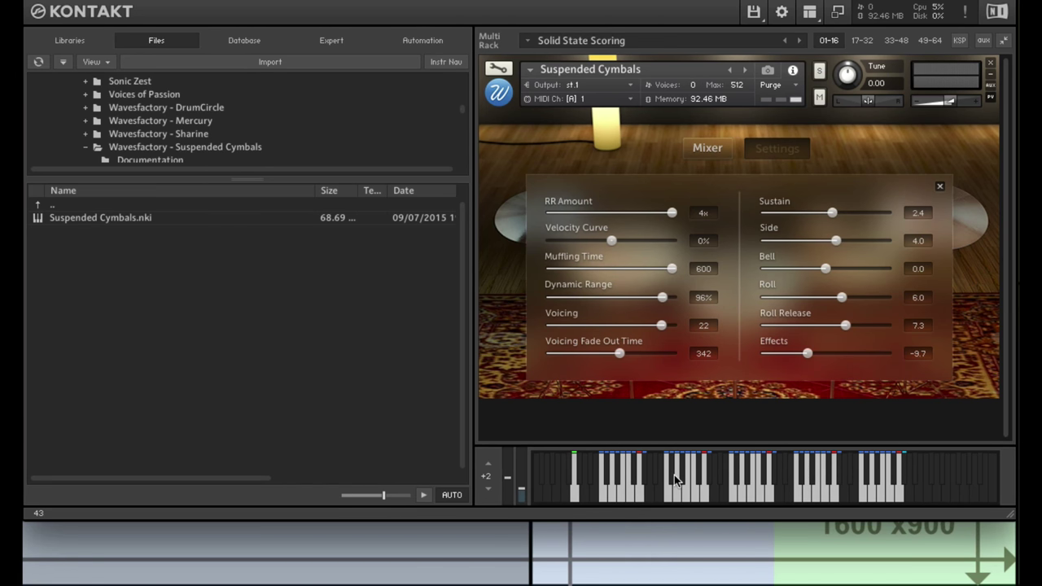
left_click(674, 479)
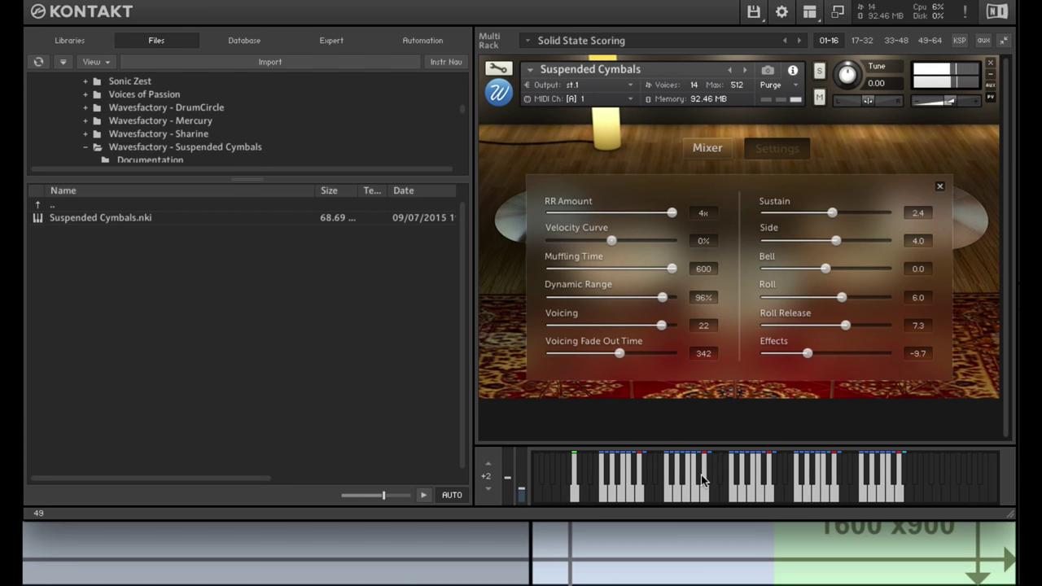
left_click(698, 473)
left_click(683, 495)
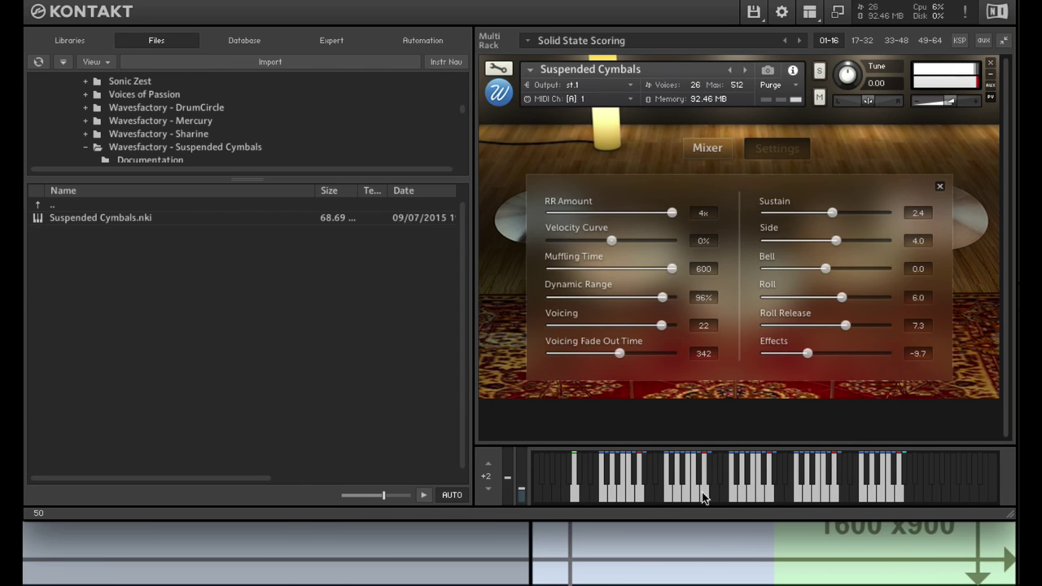
left_click(704, 498)
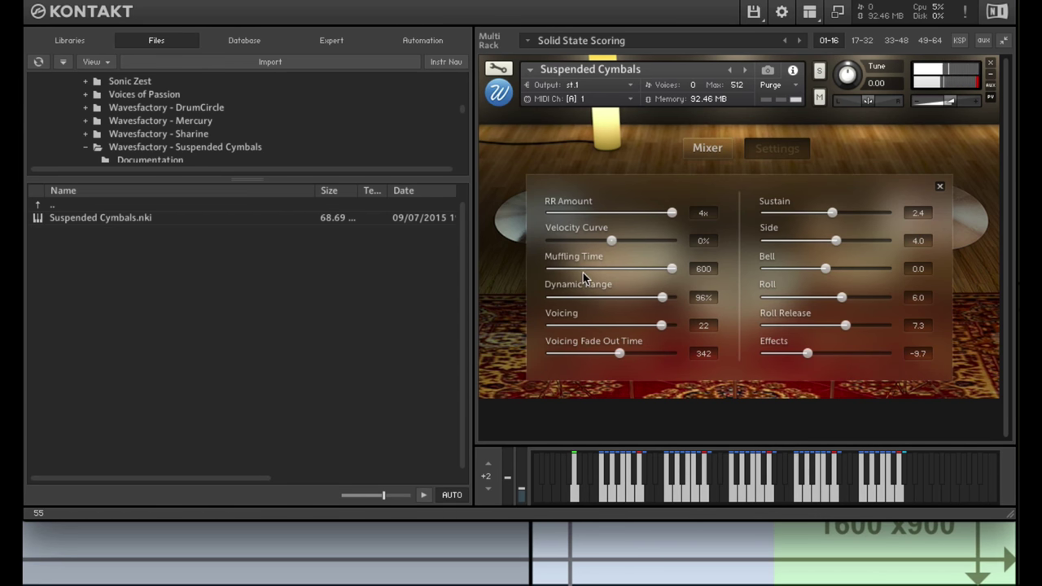
Step: Lower Muffling Time to 376 and Dynamic Range to 21.8, then close the settings panel
left_click(602, 272)
left_click(600, 299)
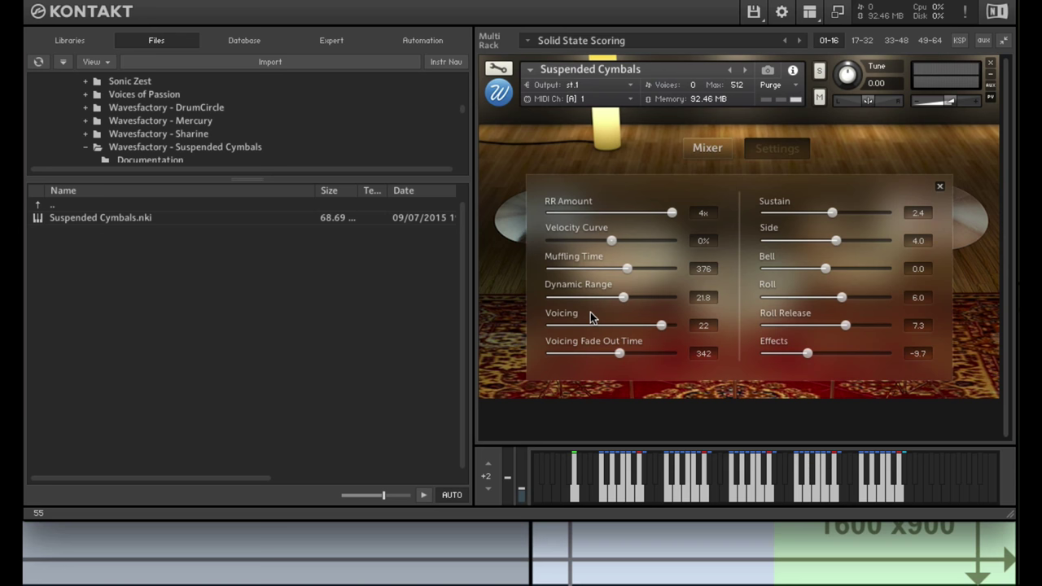
left_click(782, 146)
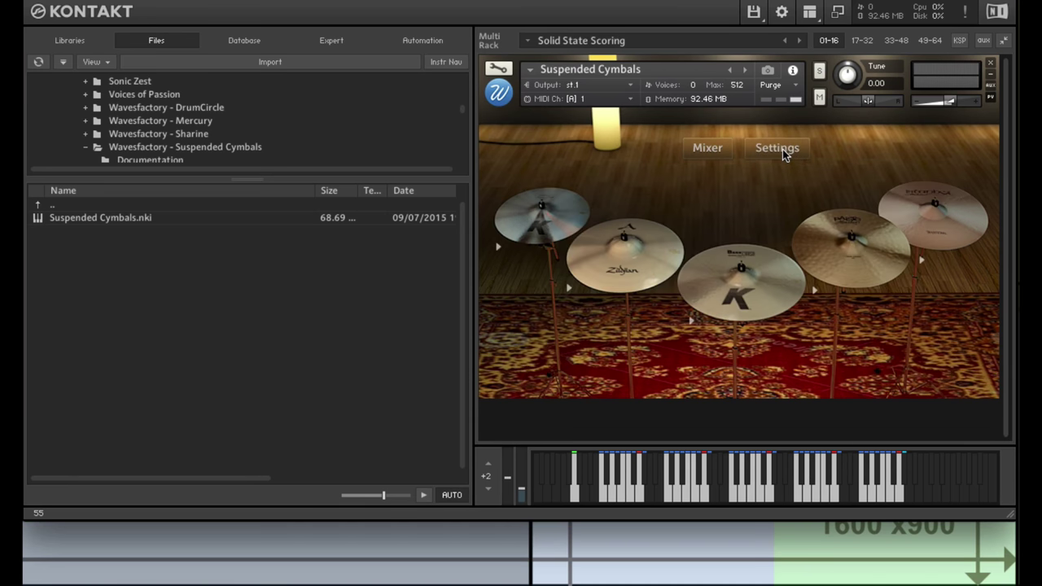